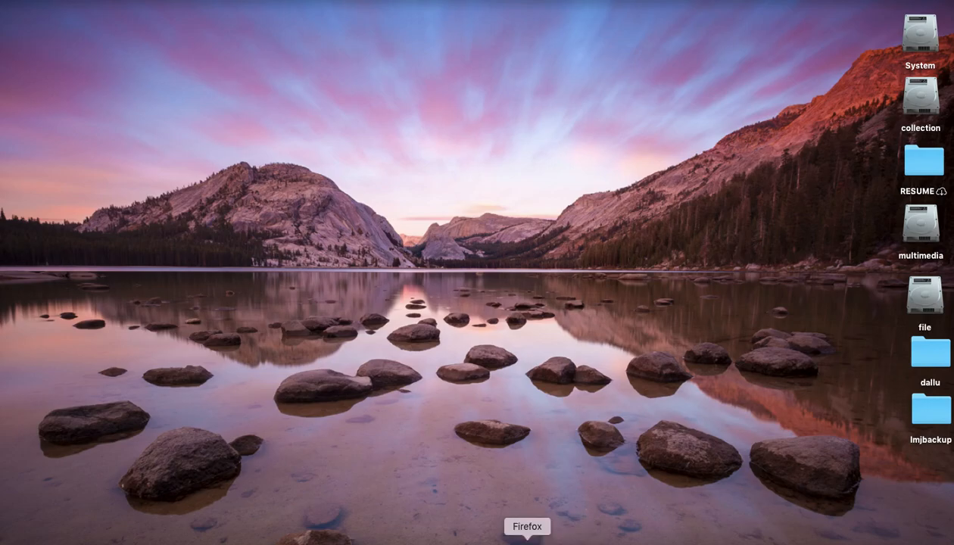
Open Firefox and go to the WordPress admin at localhost/wordpress_tutorial/wp-admin.
click(528, 541)
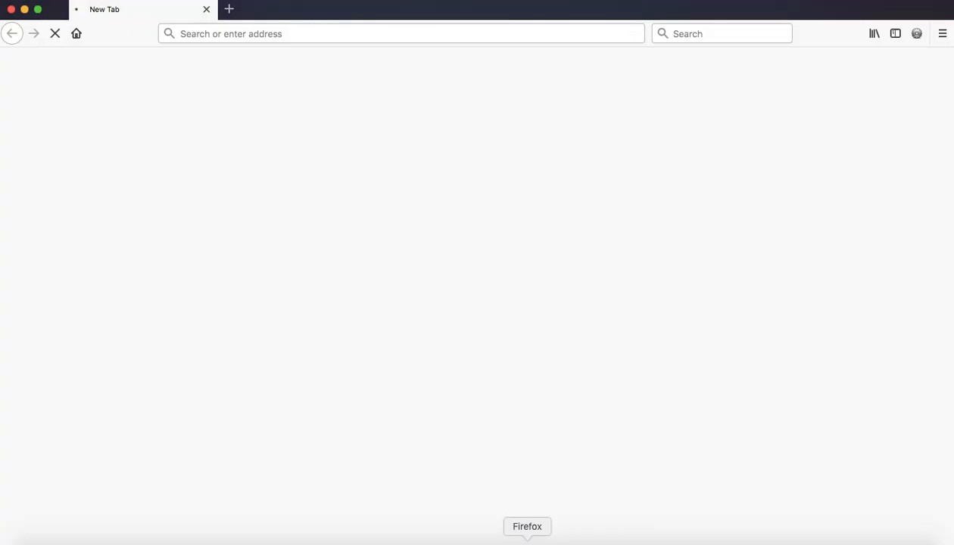
click(372, 33)
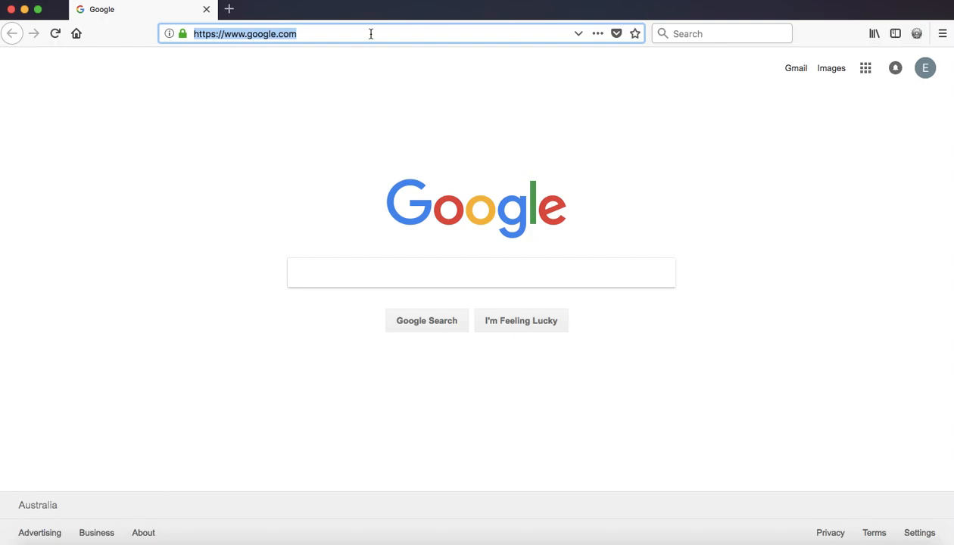
text(localhost)
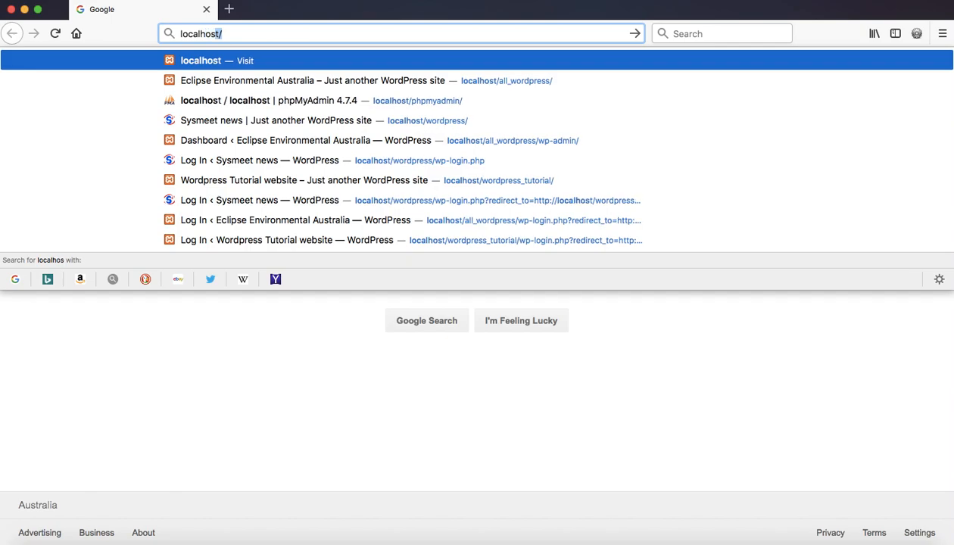
text(/)
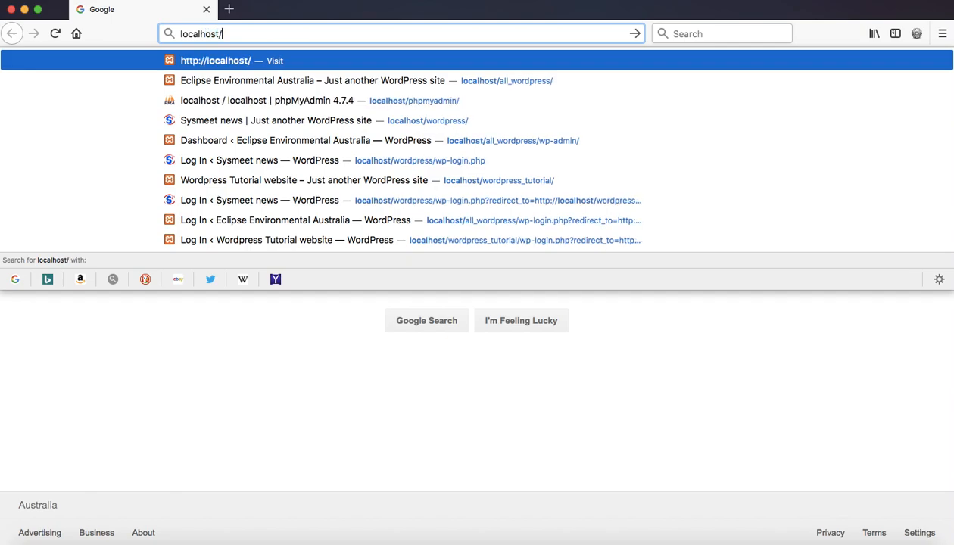
text(wordpress_)
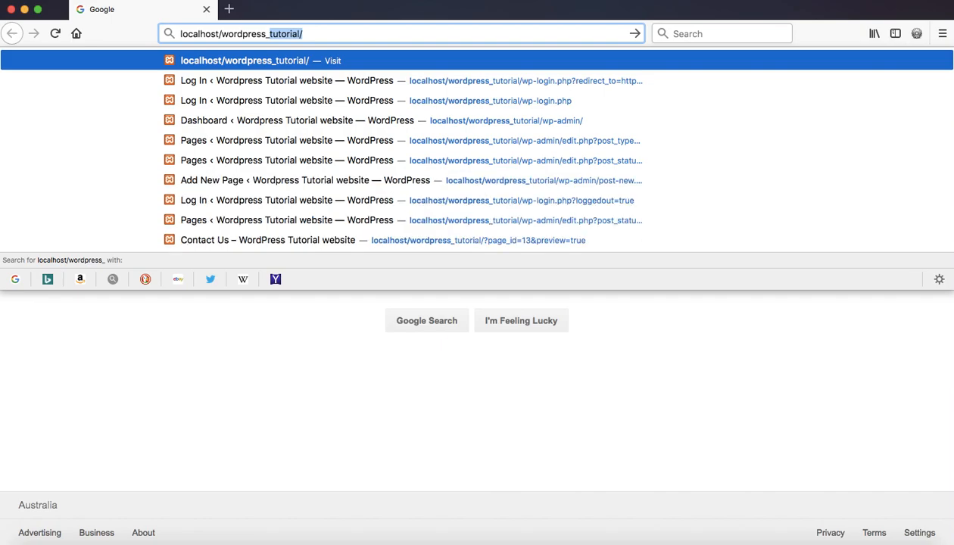
key(Right)
text(wp-)
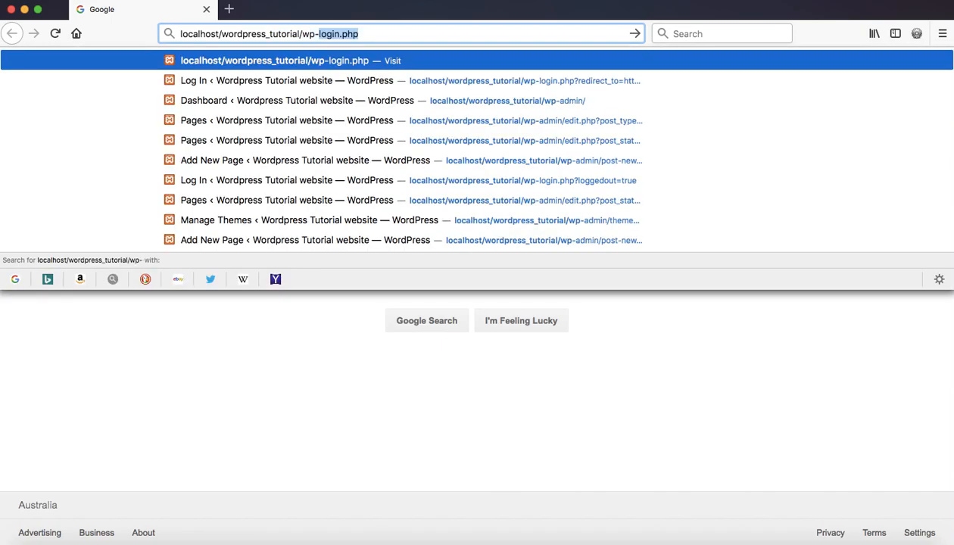
text(admin)
key(Return)
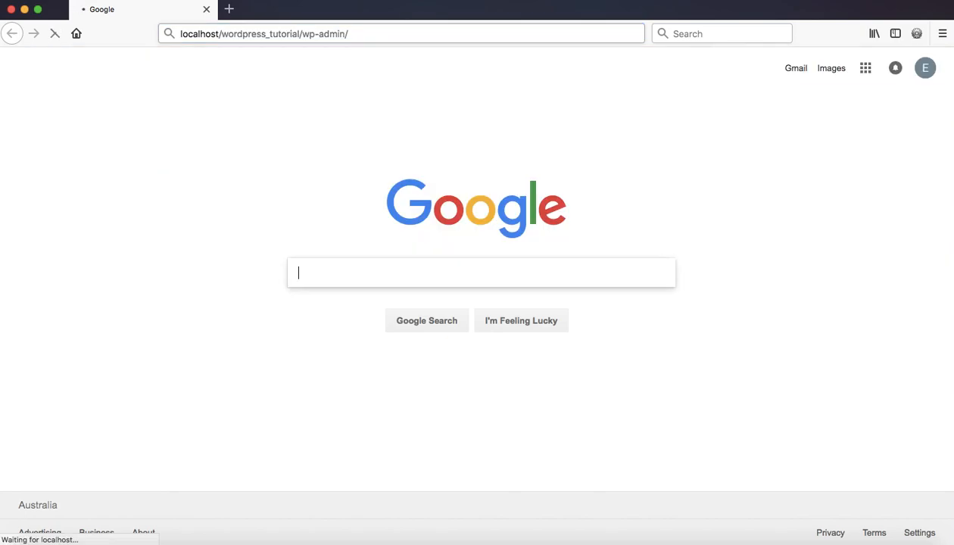
click(449, 247)
Sign in with the site's username and password, declining Firefox's offer to save the login.
text(admin)
key(Tab)
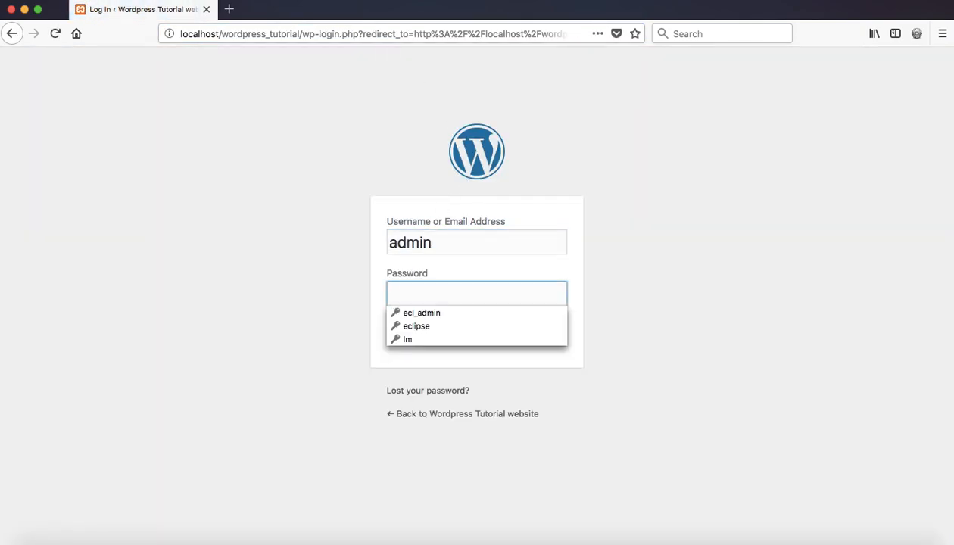
text(123)
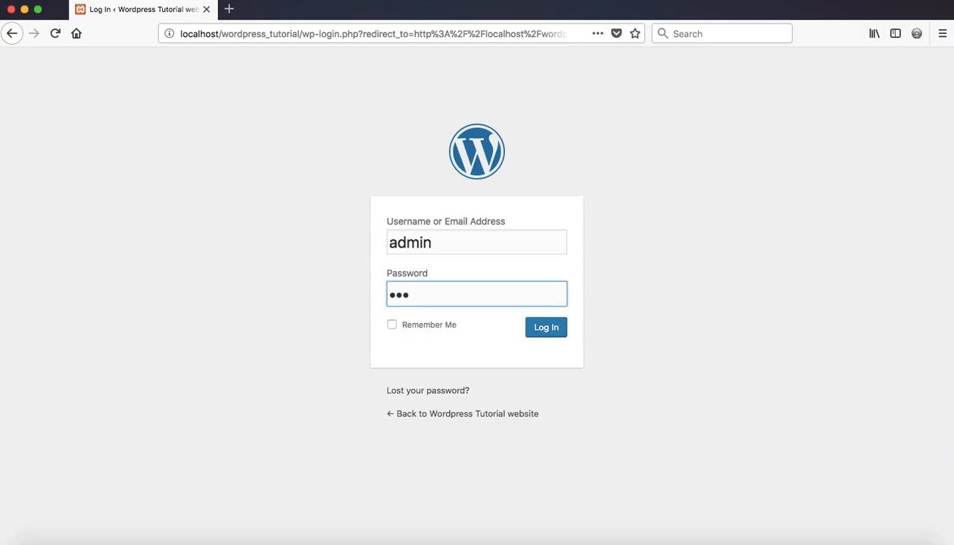
text(4567)
key(Return)
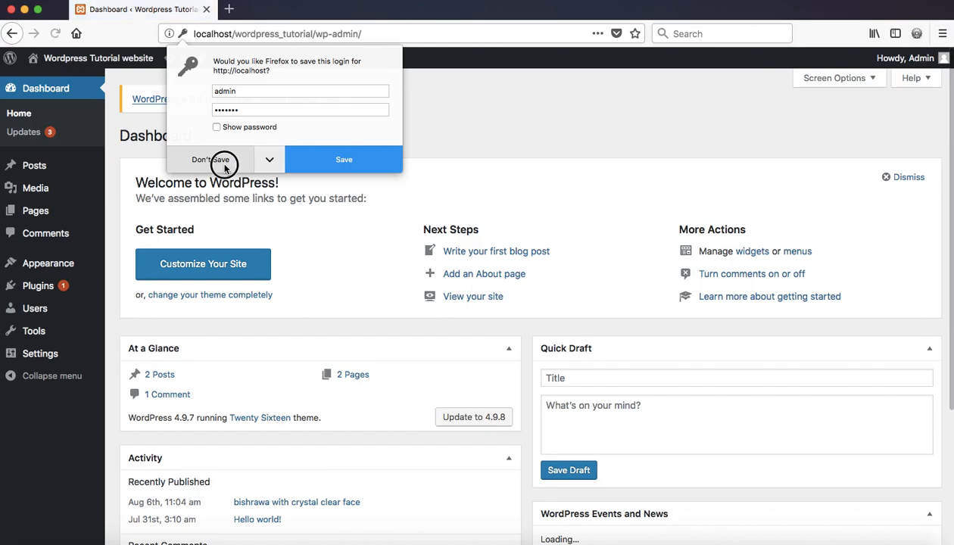
click(220, 161)
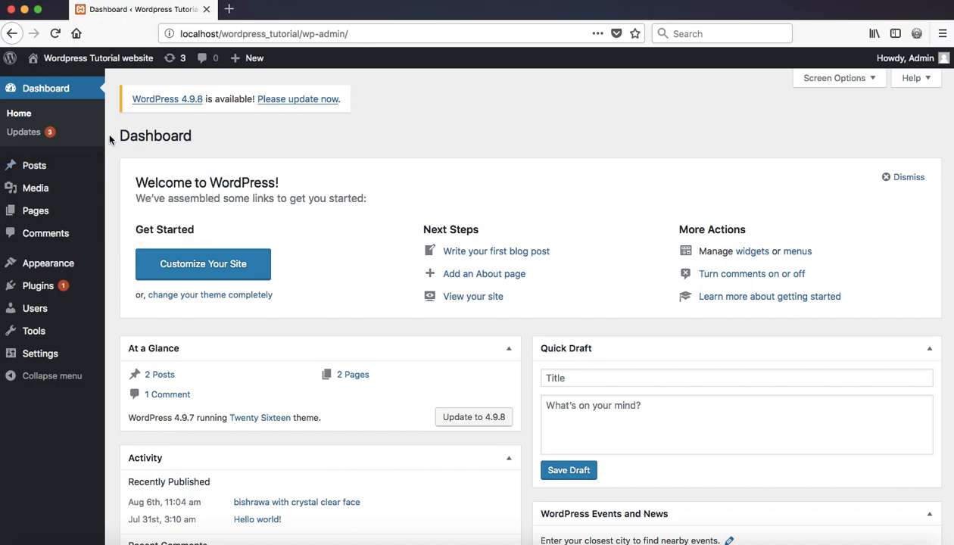
Start a new page via Pages > Add New in the admin sidebar.
mouse_move(33, 218)
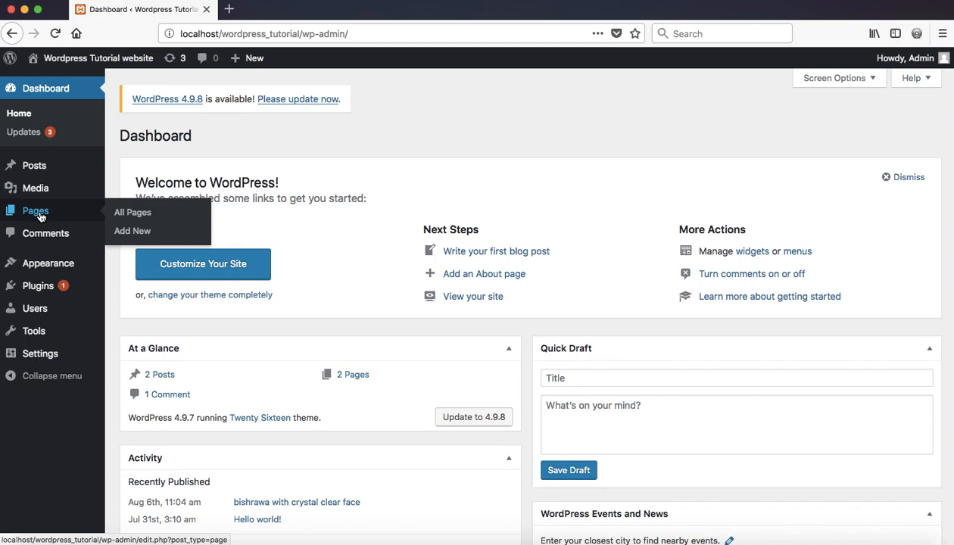
click(134, 236)
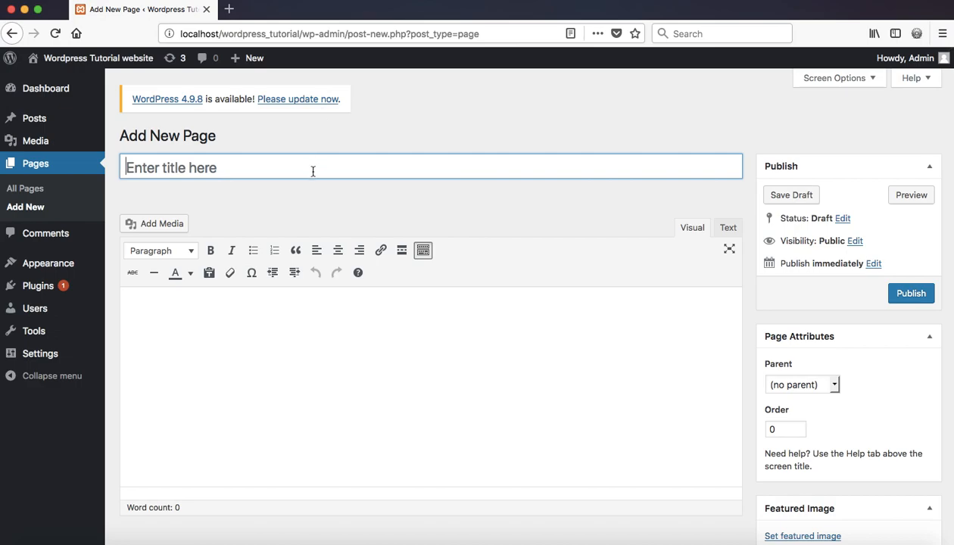
Title the new page 'Contact Us'.
text(Contact P)
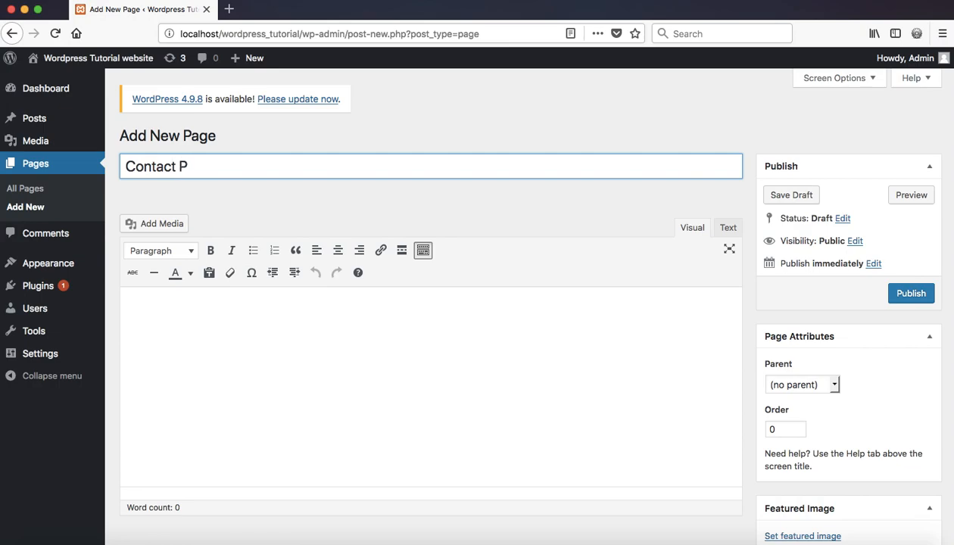
key(BackSpace)
text(Us)
click(353, 330)
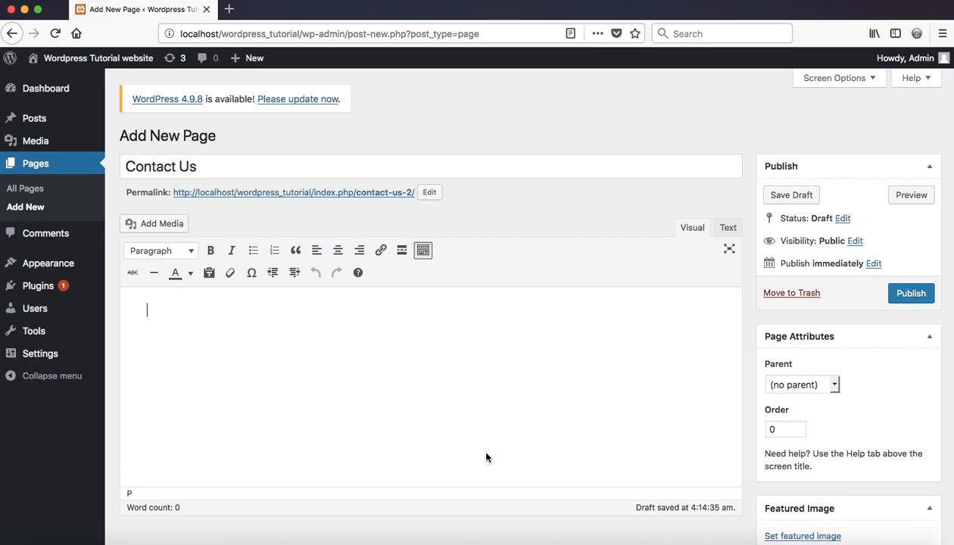
Copy the office address lines from the Word document, then minimize Word.
click(554, 539)
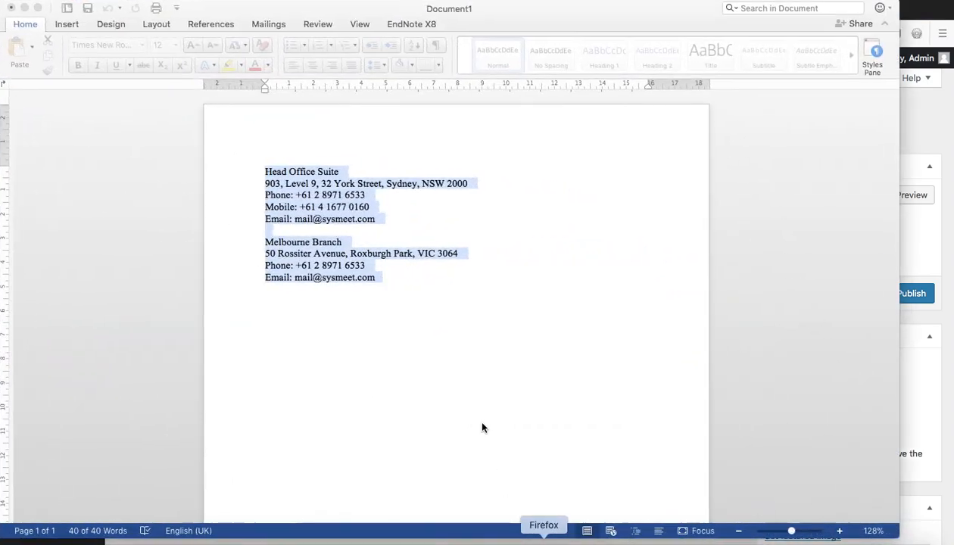
click(391, 281)
drag(391, 282, 256, 167)
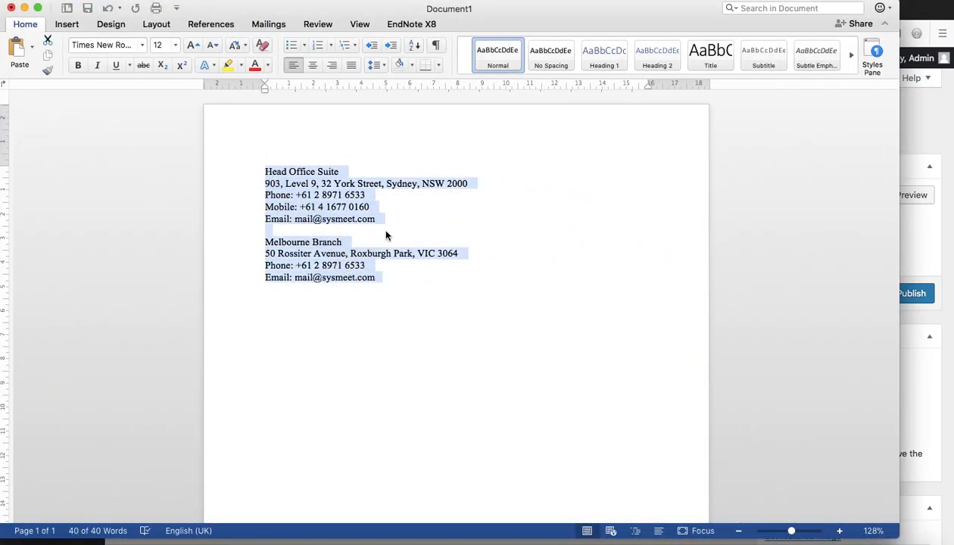
click(24, 8)
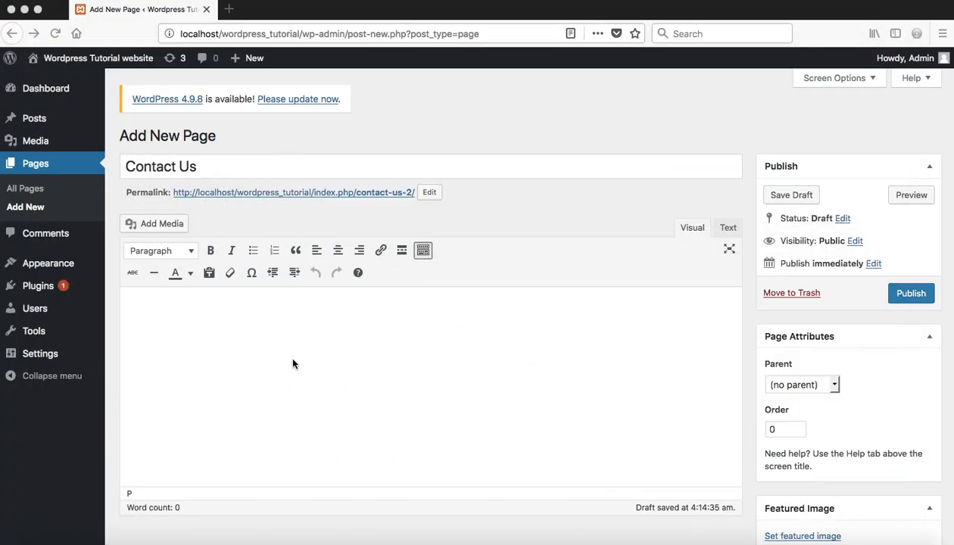
Paste the Head Office Suite and Melbourne Branch addresses, phones and emails into the page body.
click(282, 367)
key(super+v)
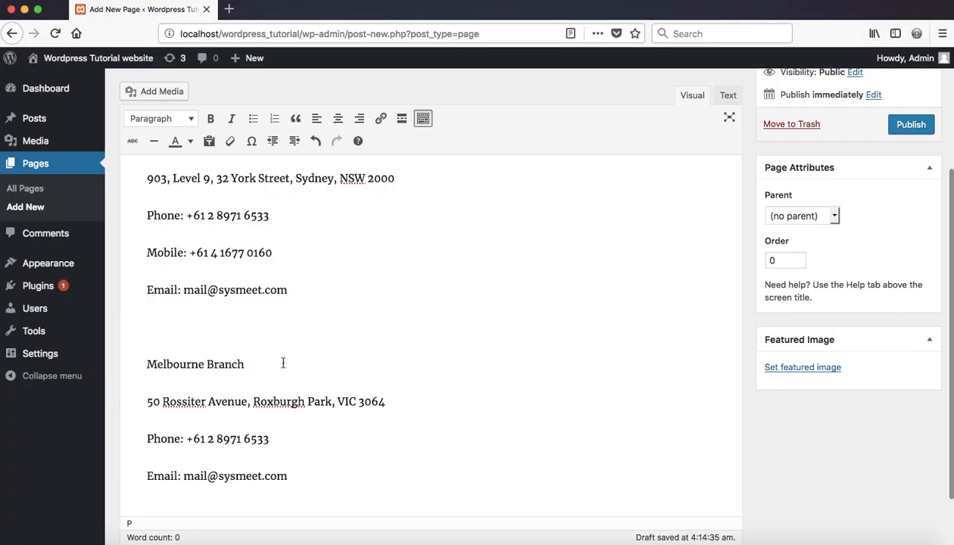
scroll(429, 356, up, 5)
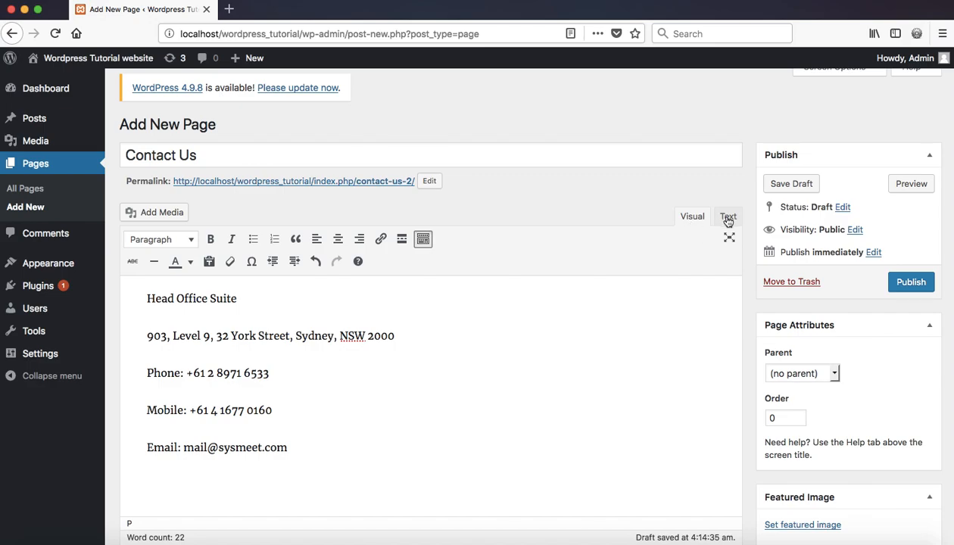
click(728, 218)
click(688, 220)
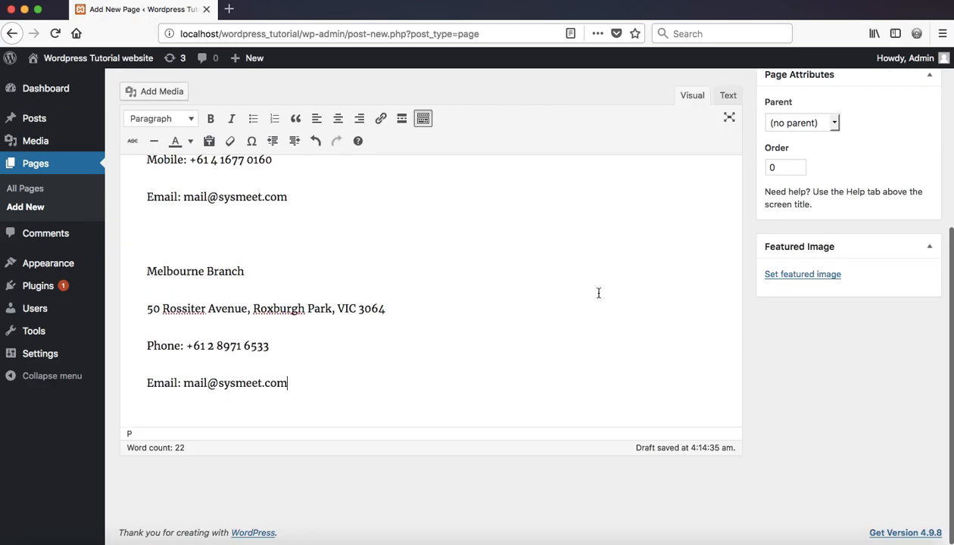
scroll(605, 274, up, 5)
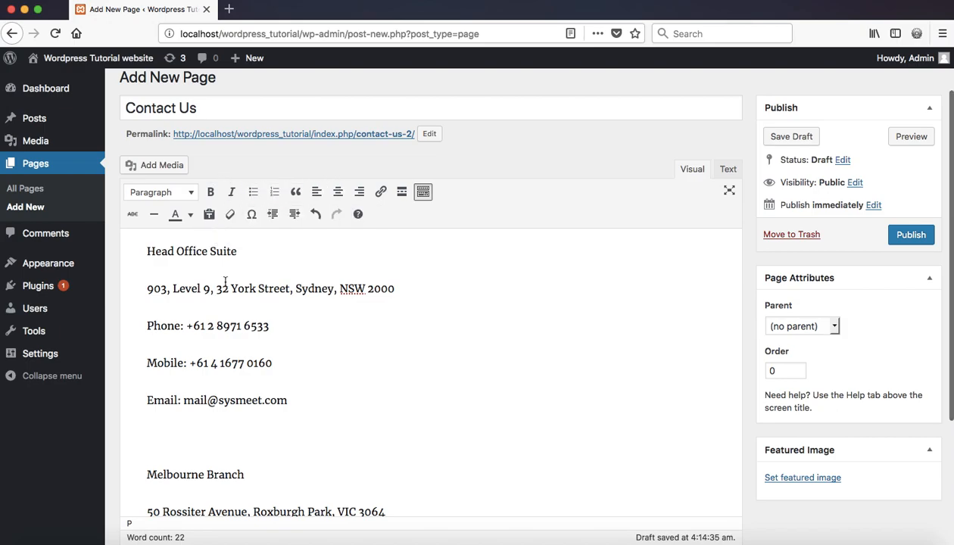
Bold the Phone, Mobile and Email labels in the Head Office Suite block.
drag(181, 326, 144, 327)
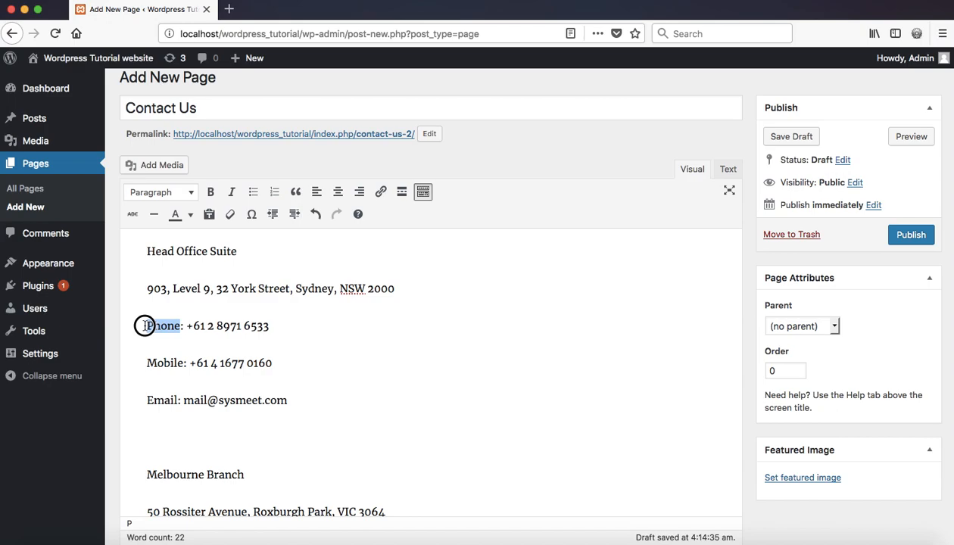
click(210, 192)
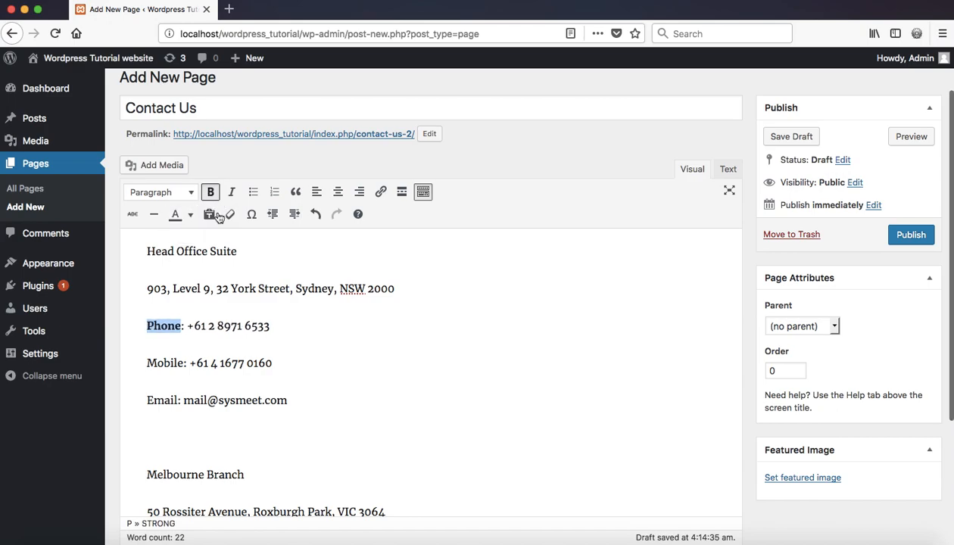
drag(186, 363, 144, 363)
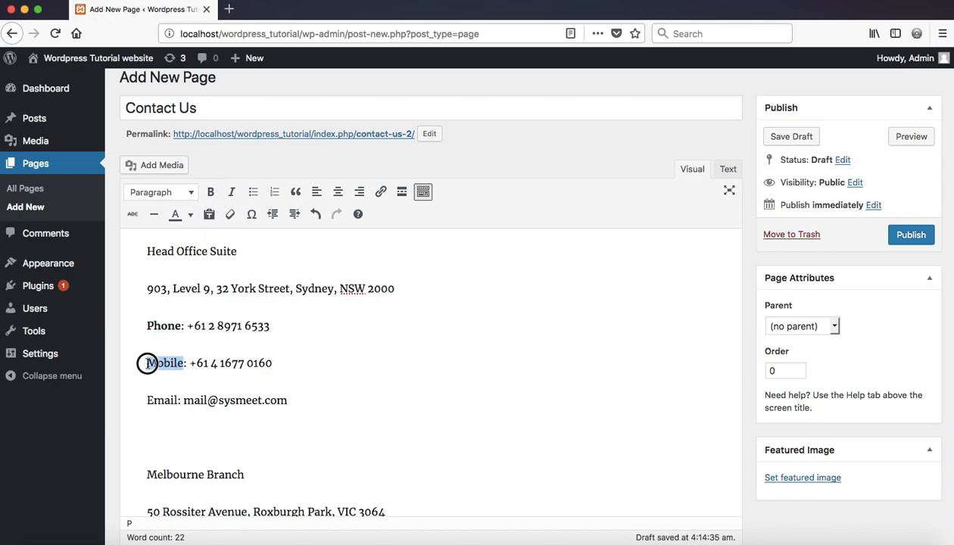
click(211, 192)
drag(180, 400, 144, 400)
click(210, 192)
Bold the Phone and Email labels in the Melbourne Branch block.
scroll(209, 397, down, 5)
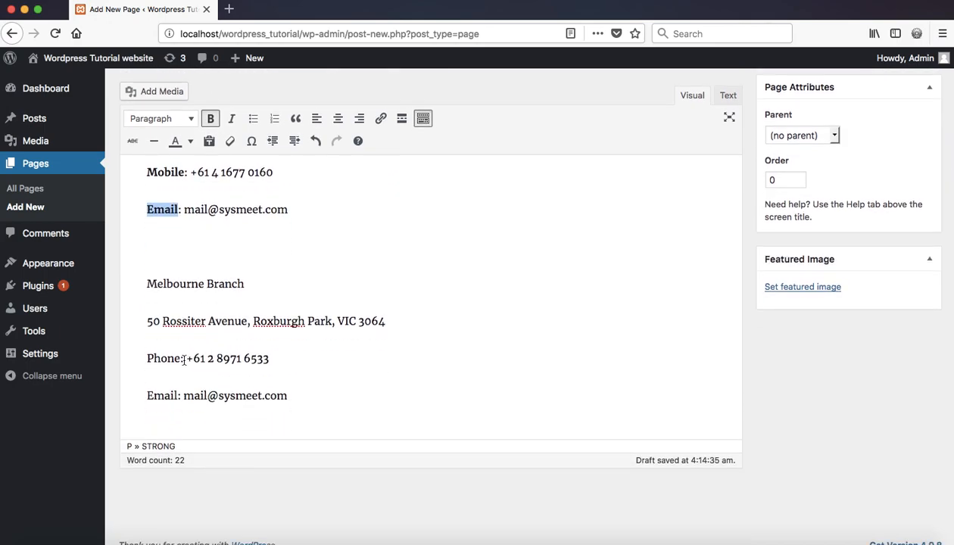
drag(182, 355, 147, 359)
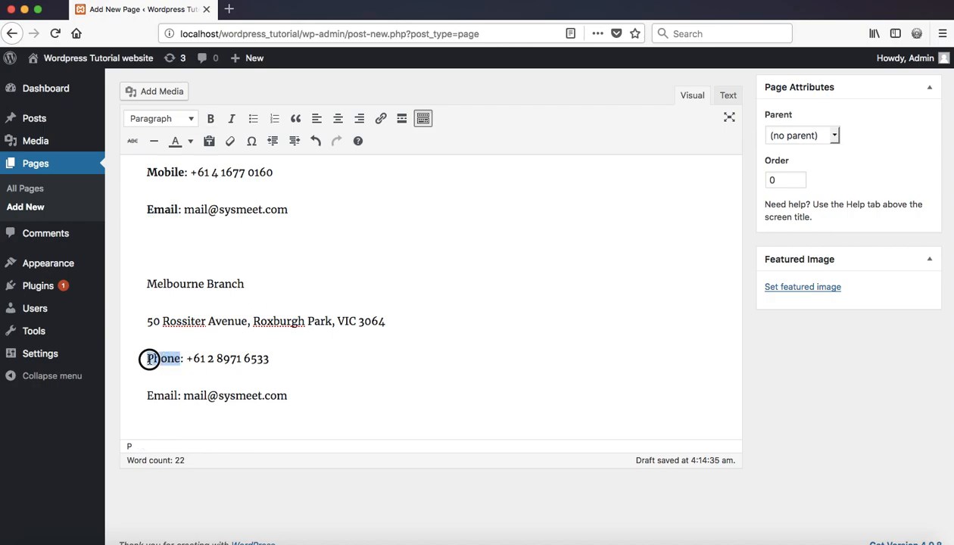
click(210, 118)
drag(179, 396, 147, 396)
click(210, 119)
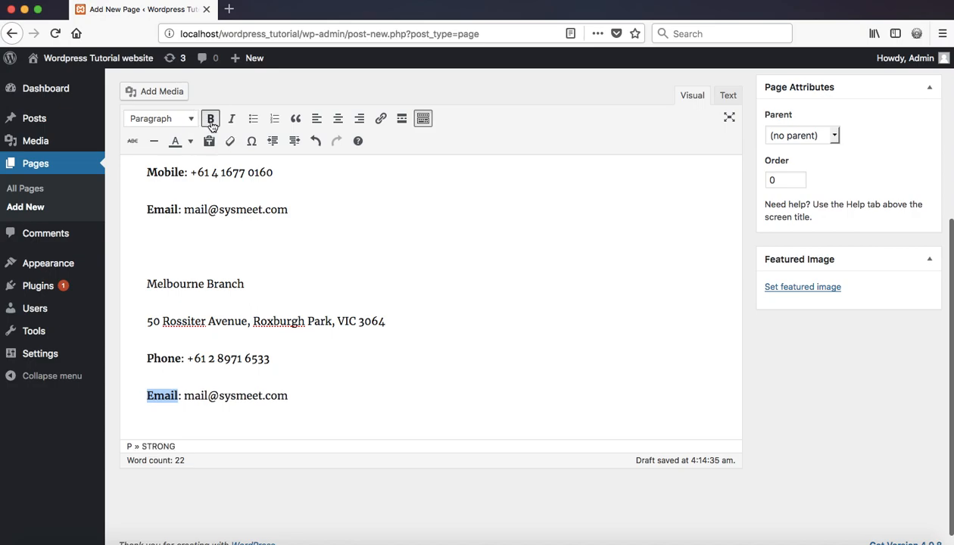
scroll(272, 269, up, 1)
scroll(272, 268, up, 1)
click(271, 269)
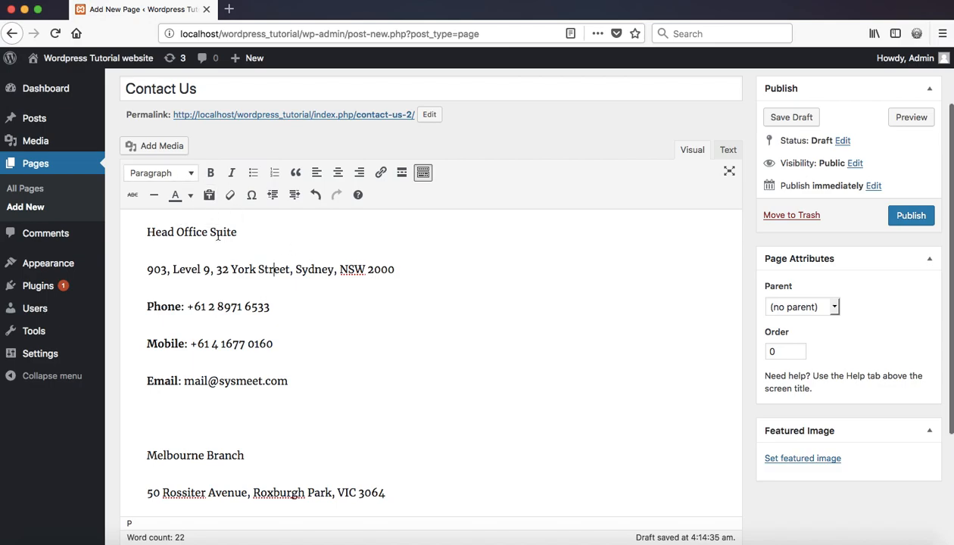
Format the Head Office Suite line as Heading 4.
scroll(242, 238, up, 1)
scroll(243, 238, up, 1)
drag(237, 260, 148, 262)
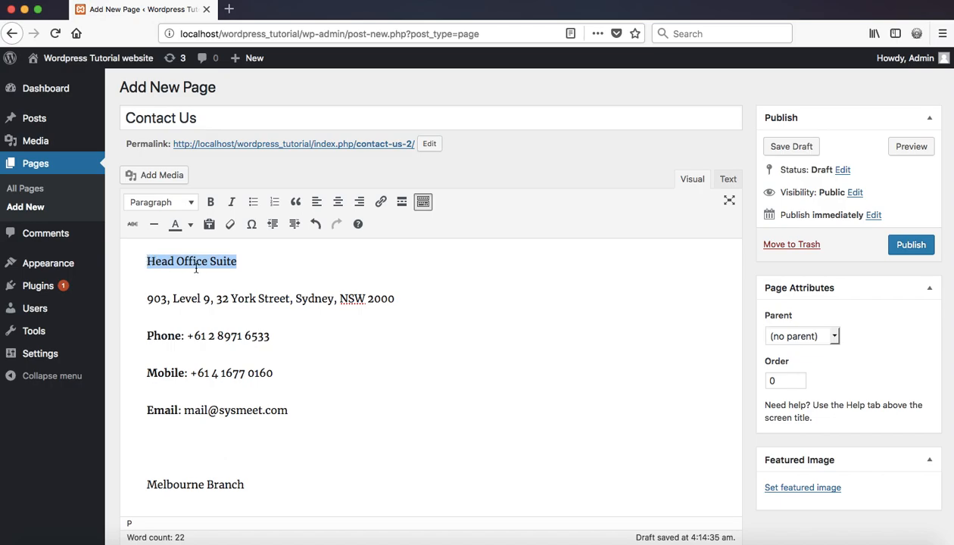
click(191, 203)
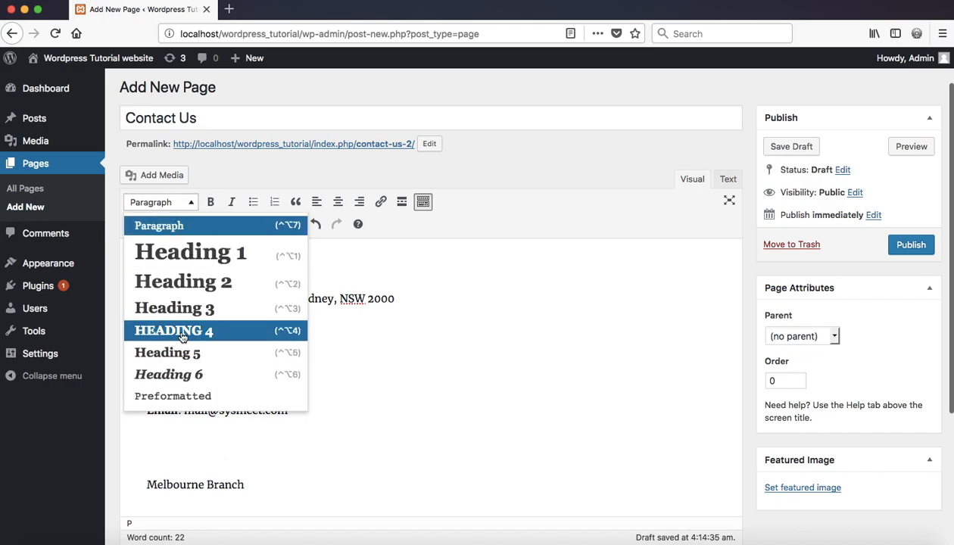
click(176, 331)
Format the Melbourne Branch line as Heading 4.
scroll(208, 436, down, 3)
drag(247, 347, 144, 345)
click(191, 122)
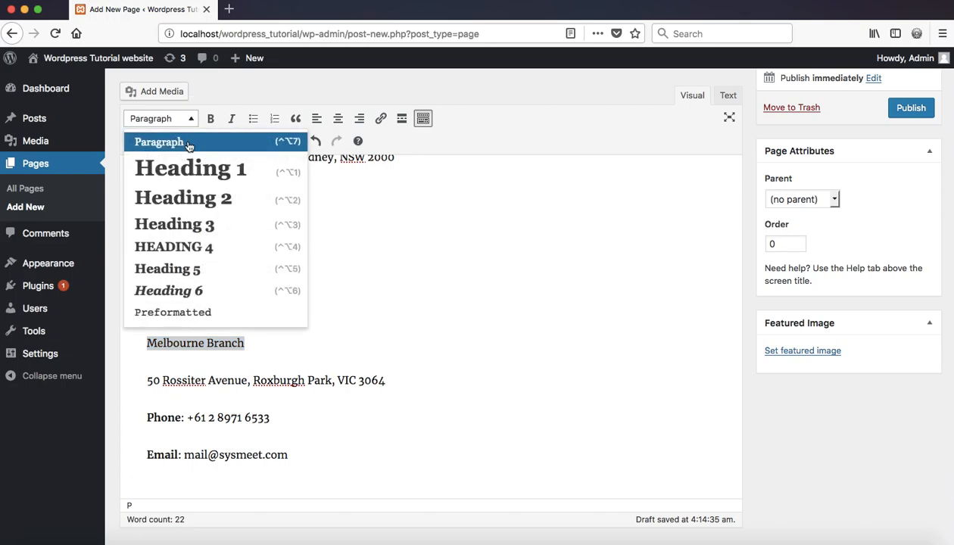
click(198, 258)
scroll(314, 279, up, 3)
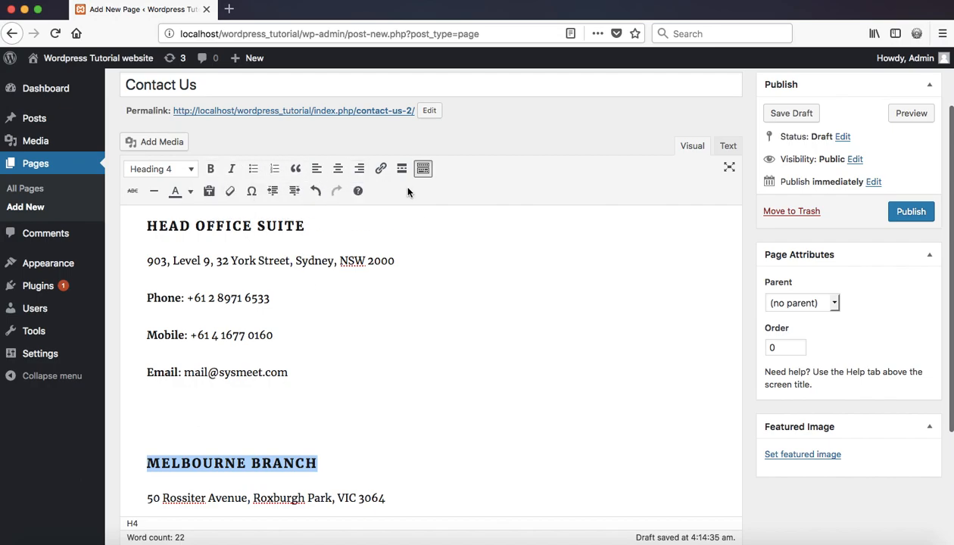
click(424, 169)
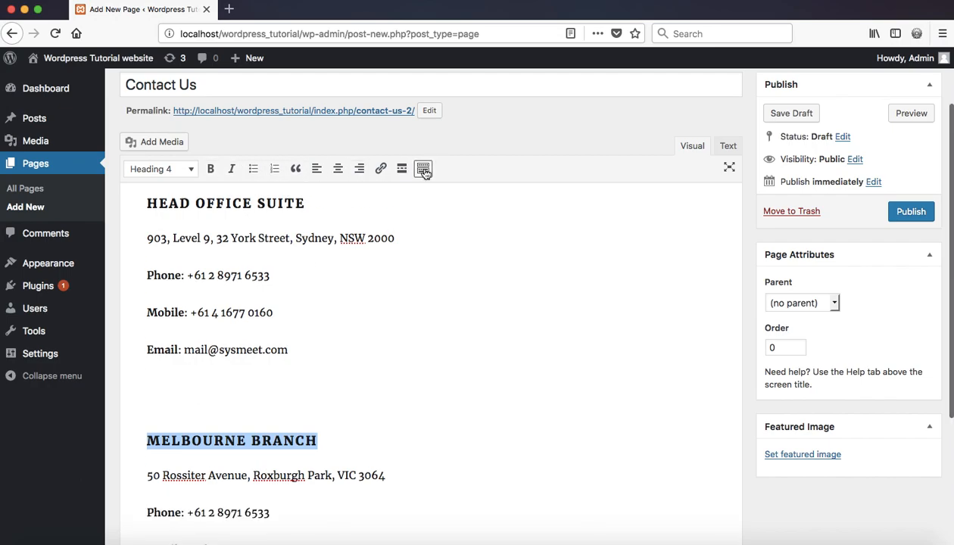
click(425, 170)
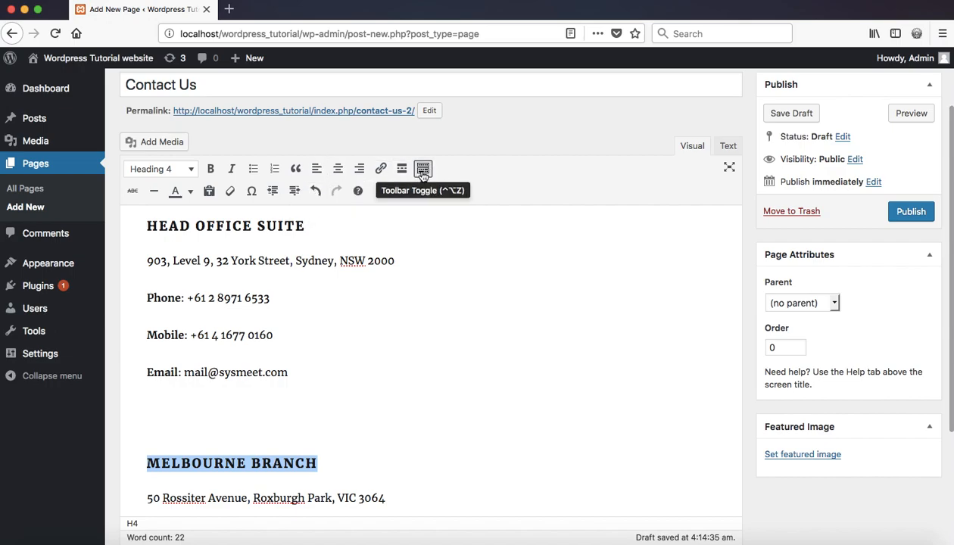
scroll(479, 327, down, 3)
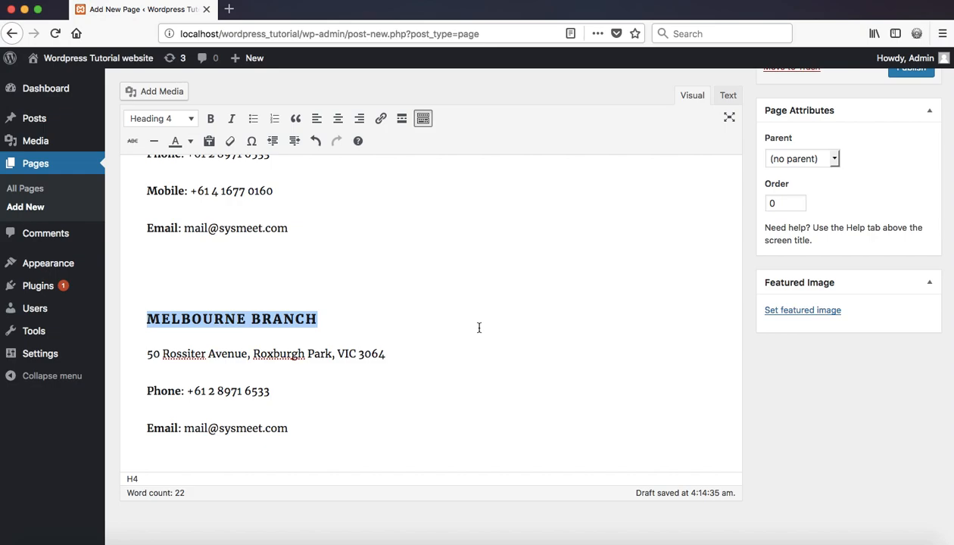
scroll(479, 327, down, 2)
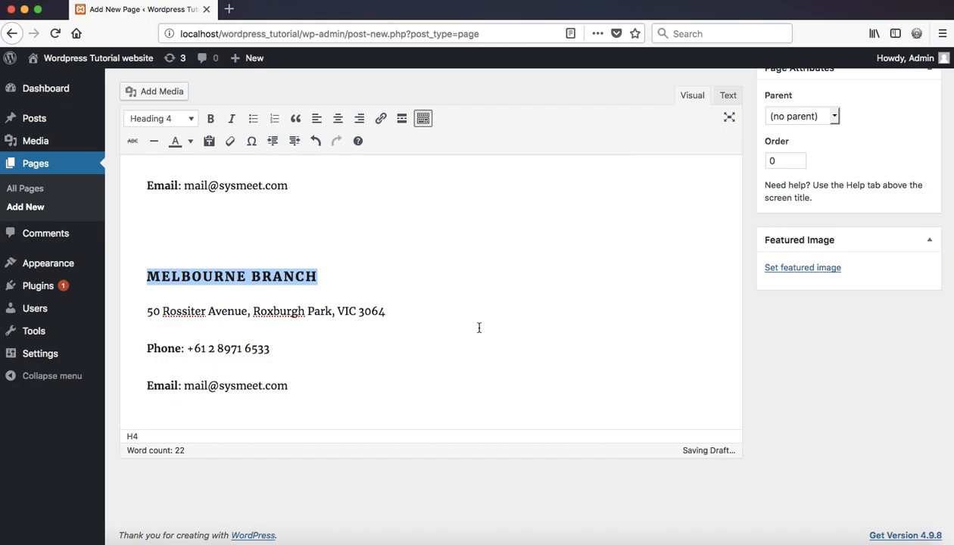
scroll(716, 282, up, 3)
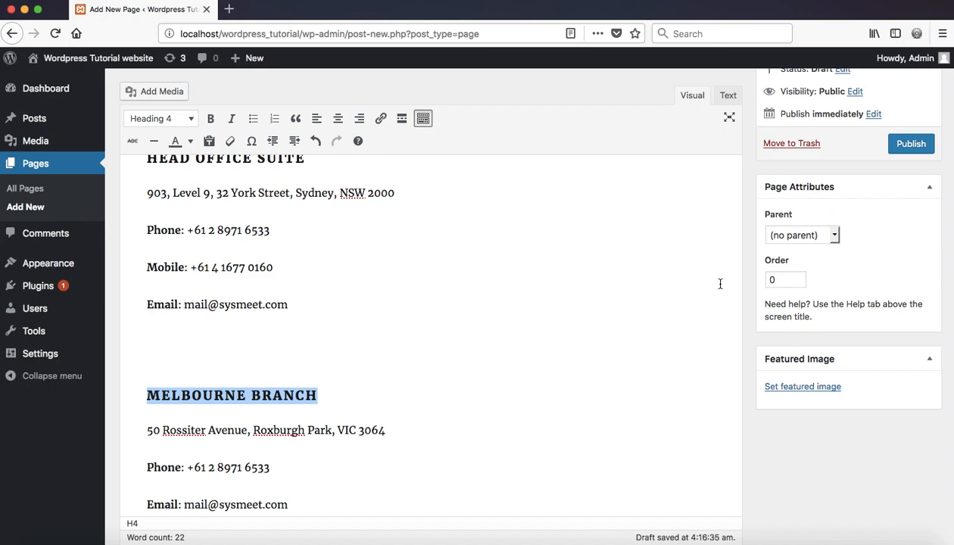
Keep Page Attributes at no parent and order 0, then publish the Contact Us page.
click(836, 237)
click(836, 238)
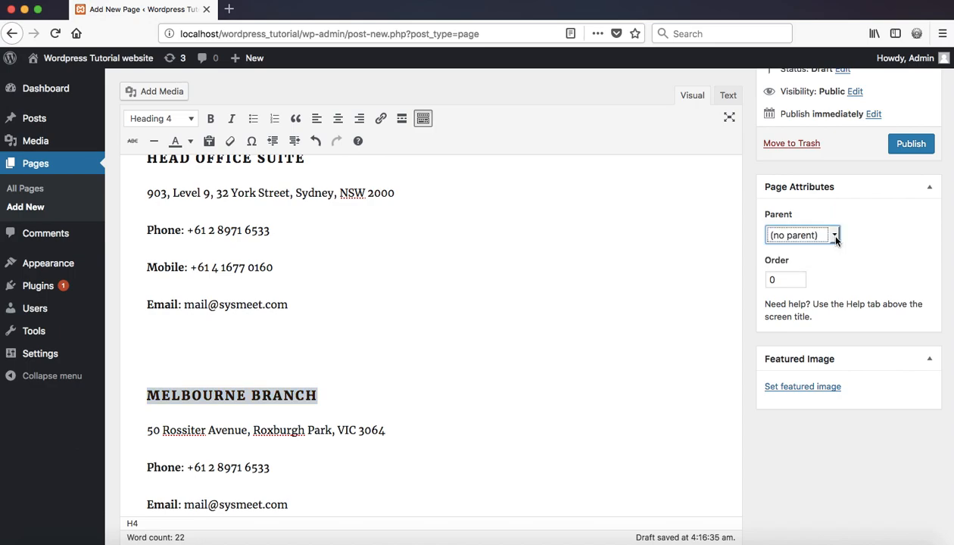
click(786, 279)
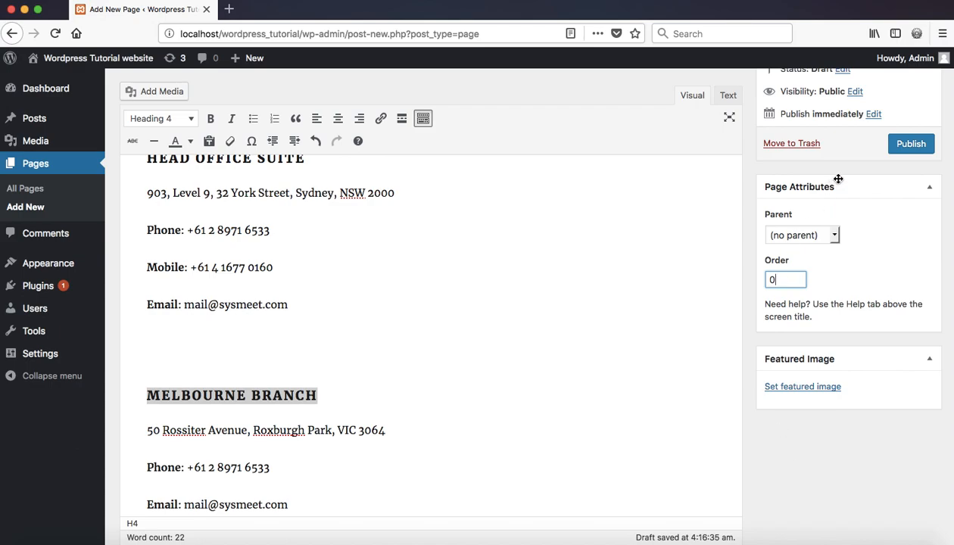
scroll(876, 206, up, 4)
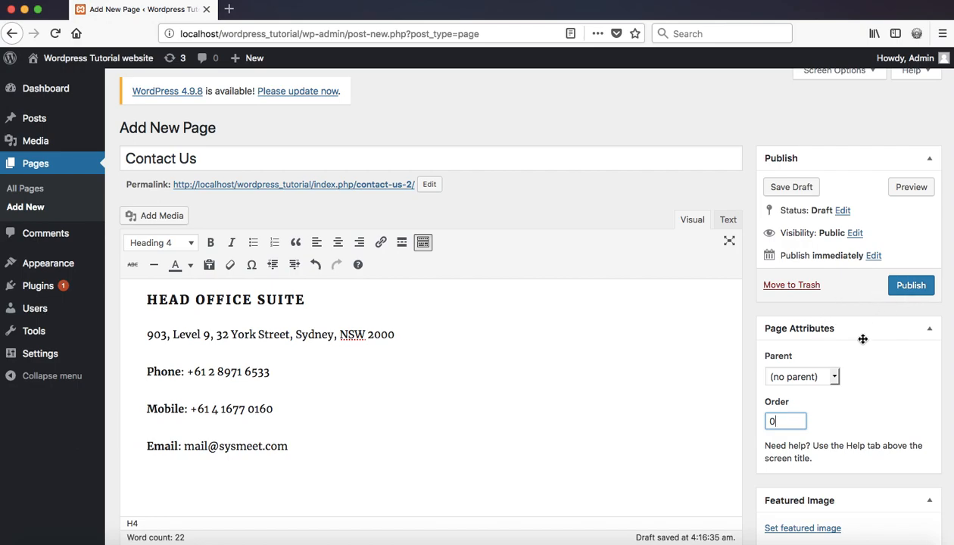
click(912, 288)
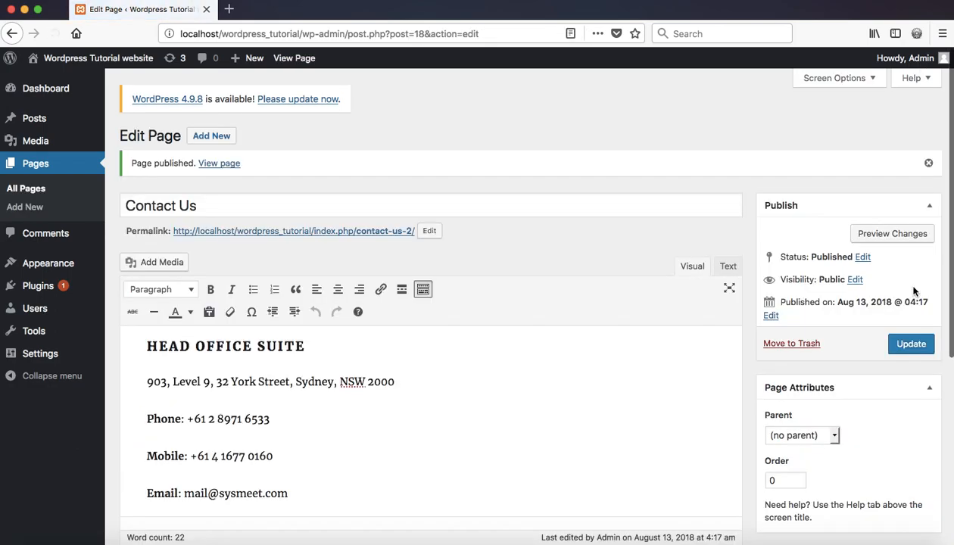